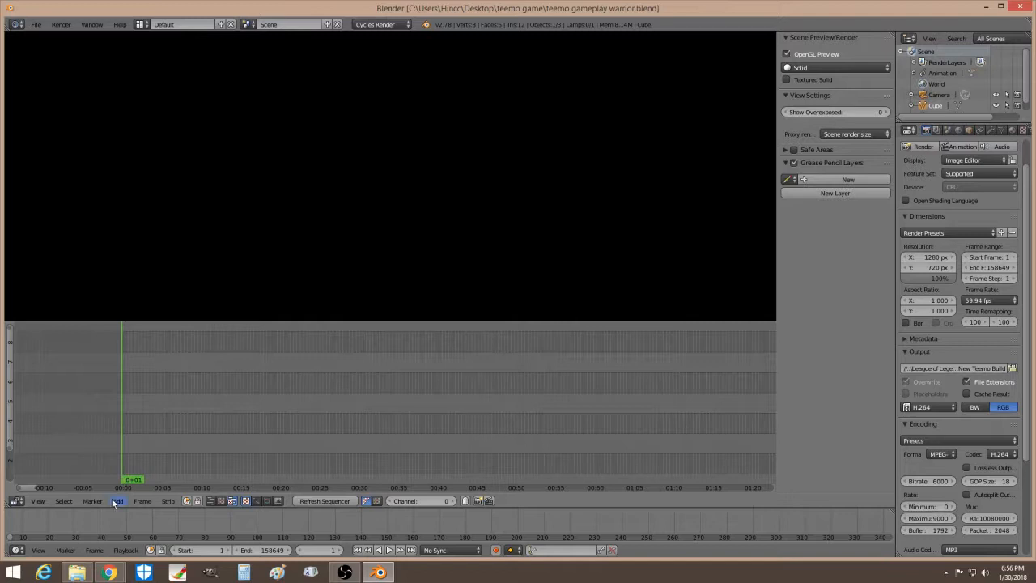
Step: Add the movie "Spring Festival of LXs (SF10) 2015 song.mp4" to the sequencer and move the playhead to frame 321
{"action": "left_click", "coordinate": [115, 502]}
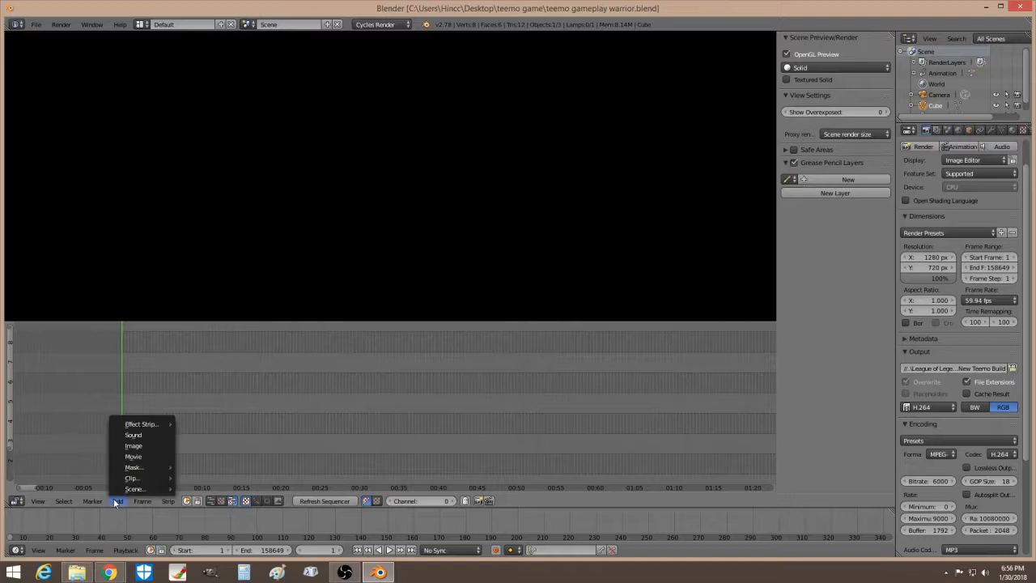
{"action": "left_click", "coordinate": [134, 459]}
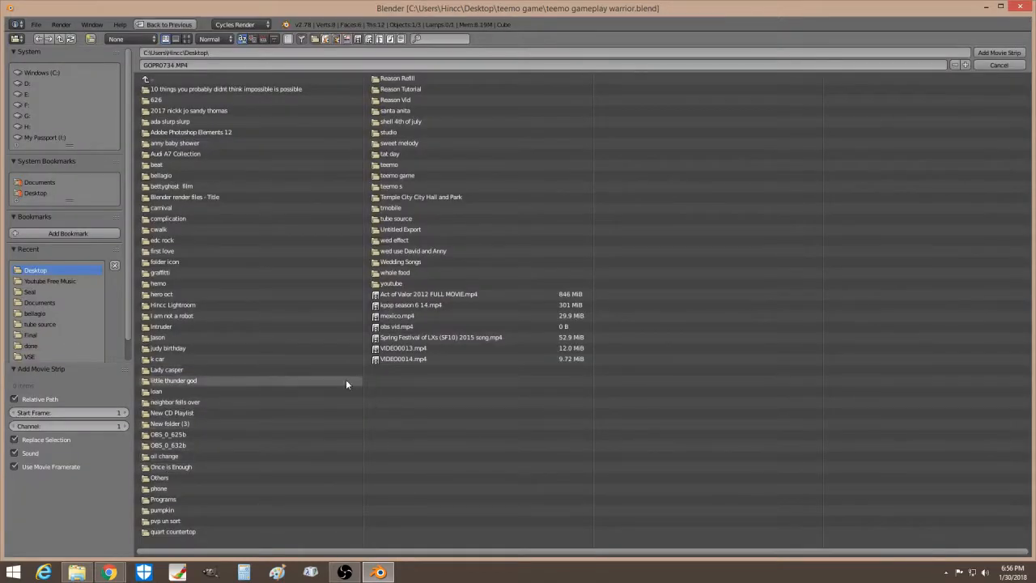
{"action": "left_click", "coordinate": [420, 338]}
{"action": "left_click", "coordinate": [1000, 53]}
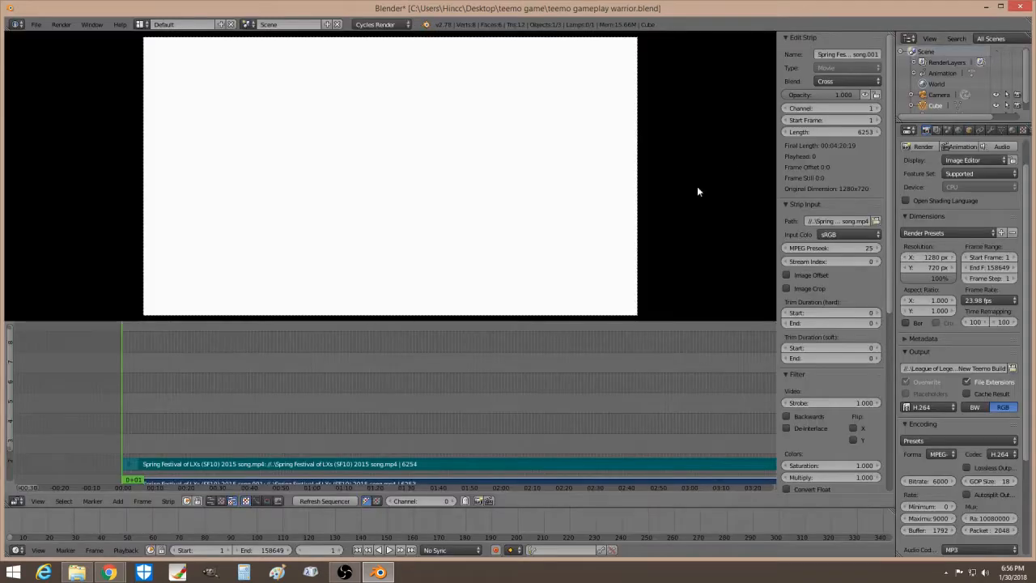
{"action": "left_click", "coordinate": [166, 427]}
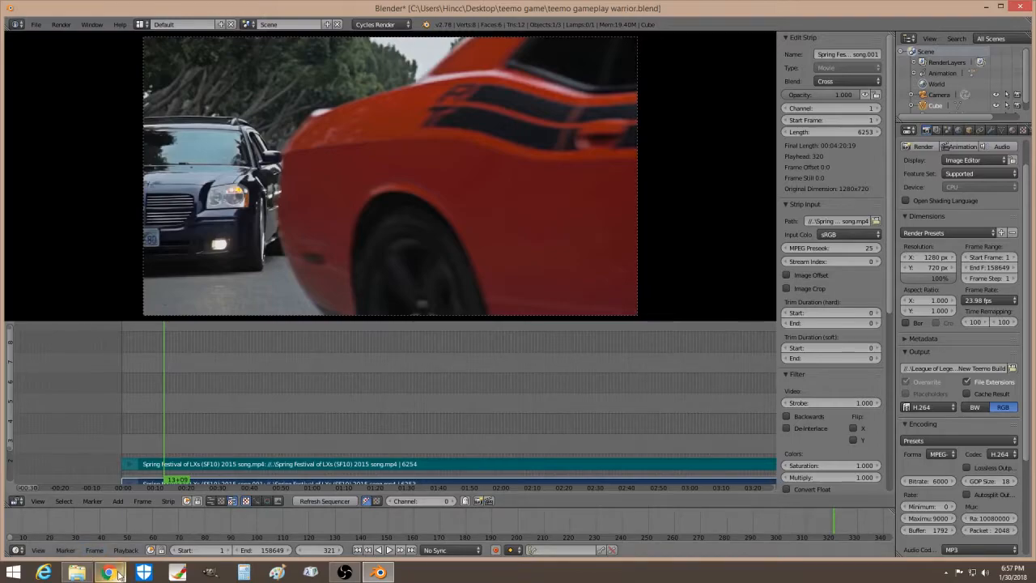
Step: Switch to Chrome and search Google Images for "letterbox transparent"
{"action": "mouse_move", "coordinate": [121, 567]}
{"action": "left_click", "coordinate": [164, 514]}
{"action": "left_click", "coordinate": [388, 237]}
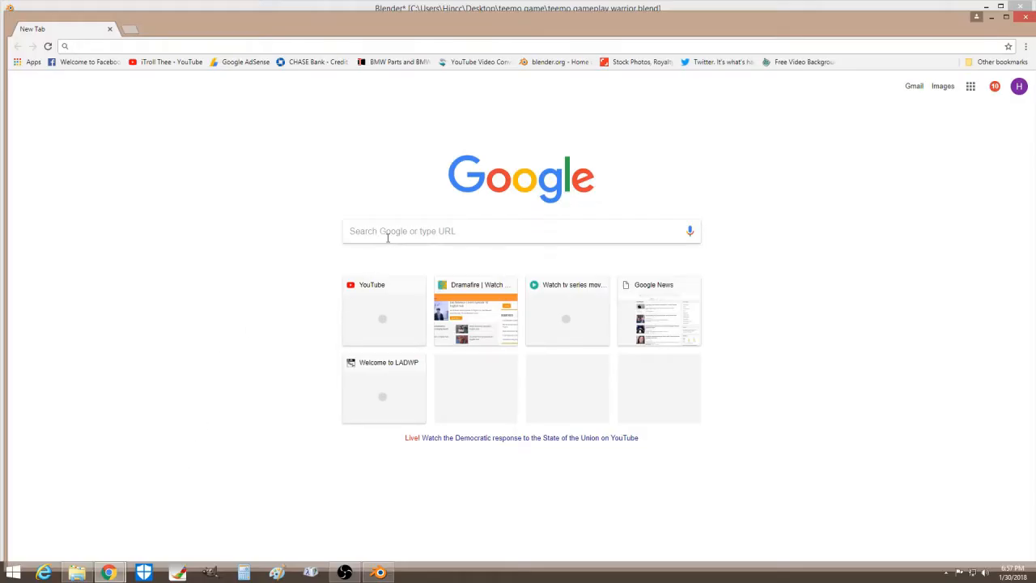
{"action": "type", "text": "letterbox"}
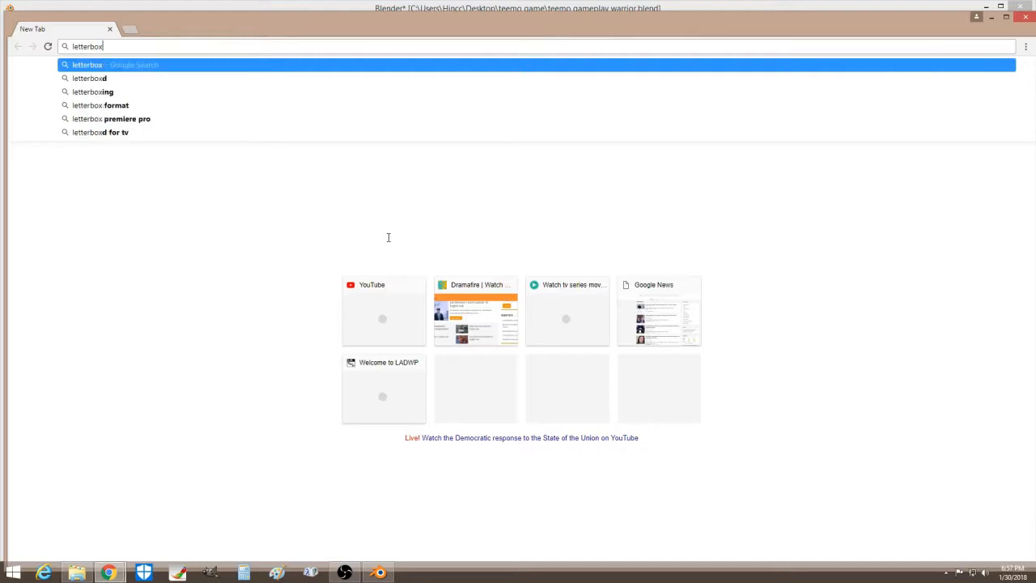
{"action": "type", "text": " trans"}
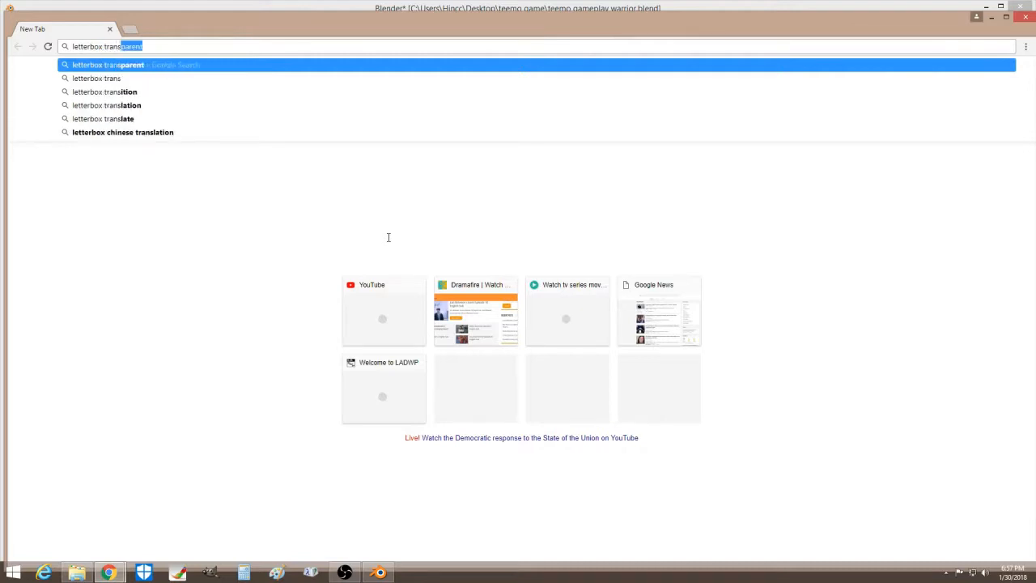
{"action": "type", "text": "parent"}
{"action": "key", "text": "Return"}
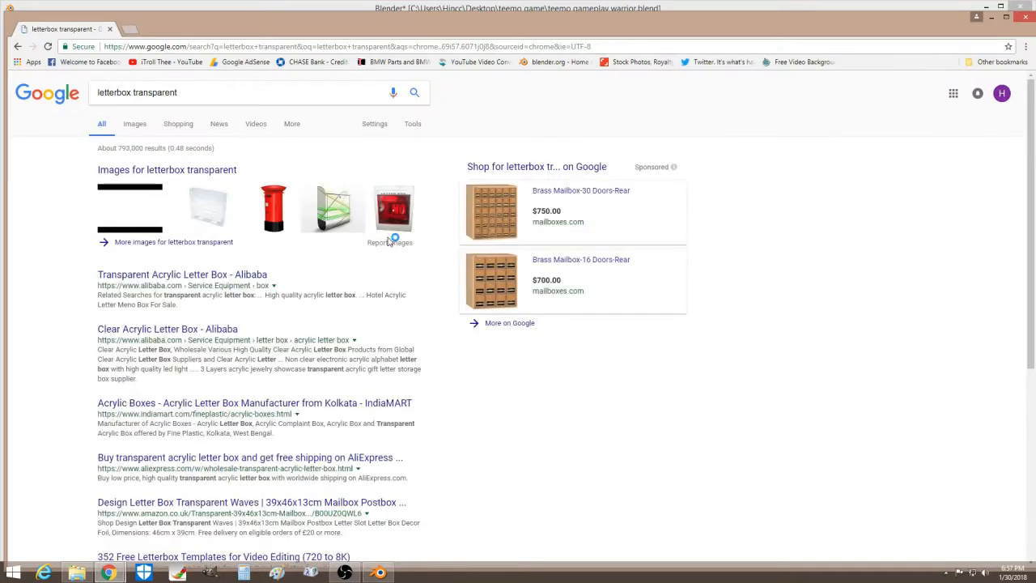
{"action": "left_click", "coordinate": [134, 124]}
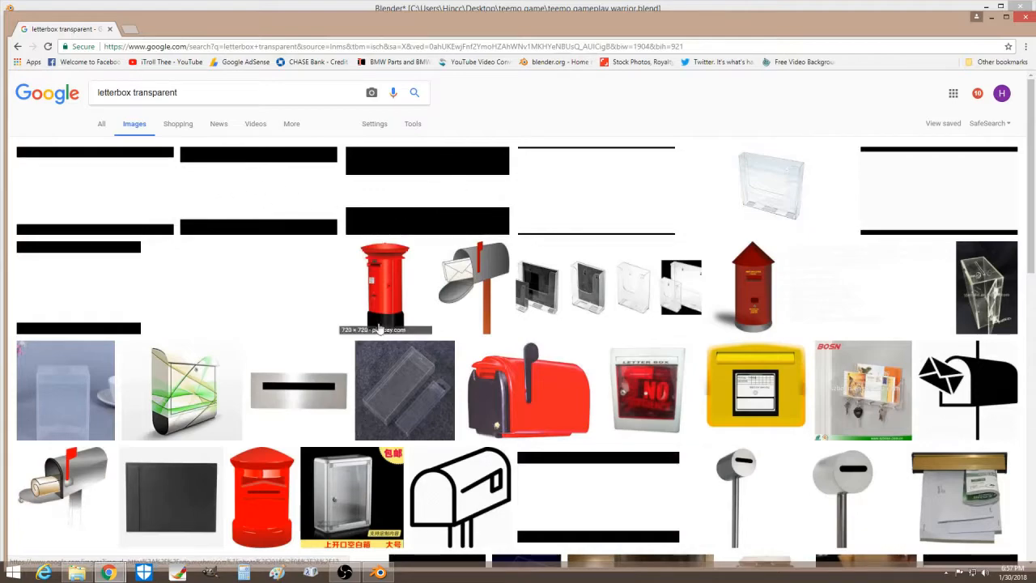
Step: Switch to Blender and add a Color effect strip 6800 frames long on channel 3, starting at frame 2
{"action": "left_click", "coordinate": [378, 572]}
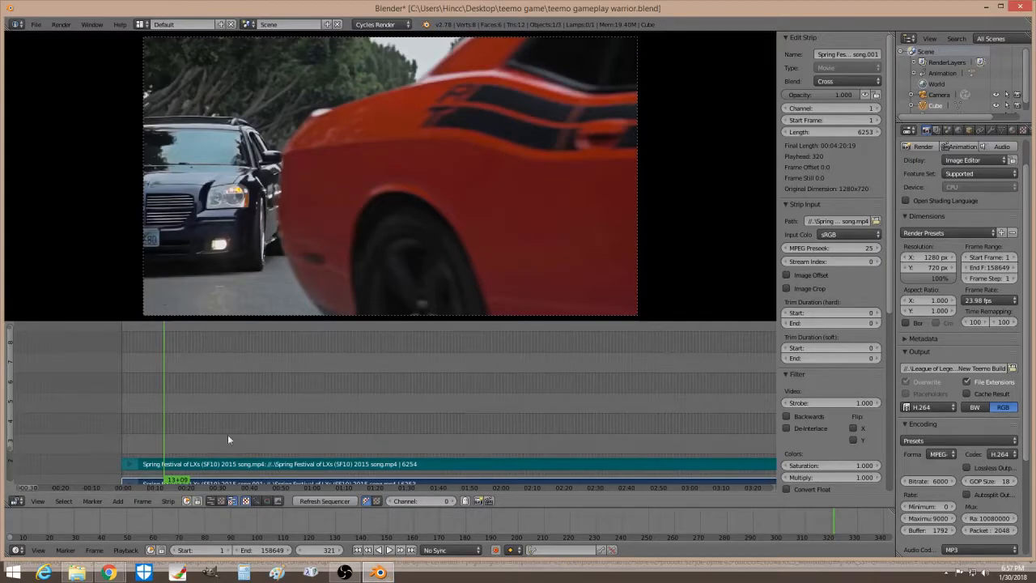
{"action": "left_click", "coordinate": [119, 502]}
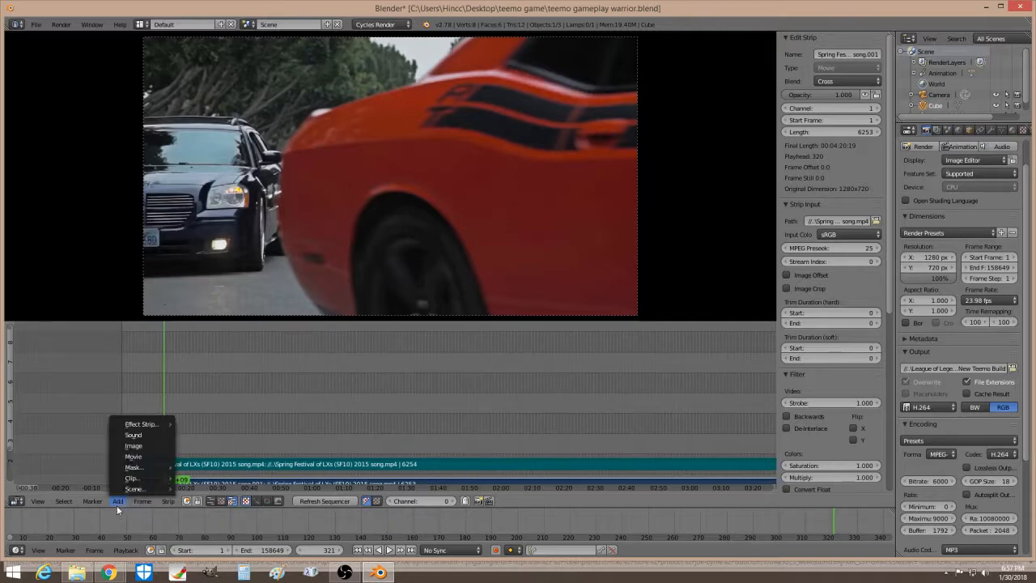
{"action": "mouse_move", "coordinate": [145, 423]}
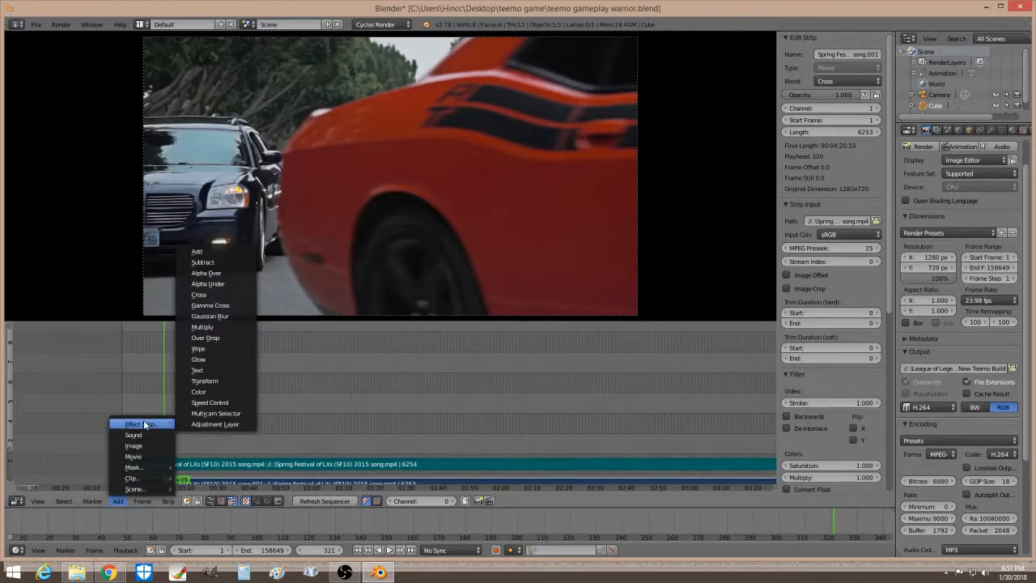
{"action": "left_click", "coordinate": [199, 392]}
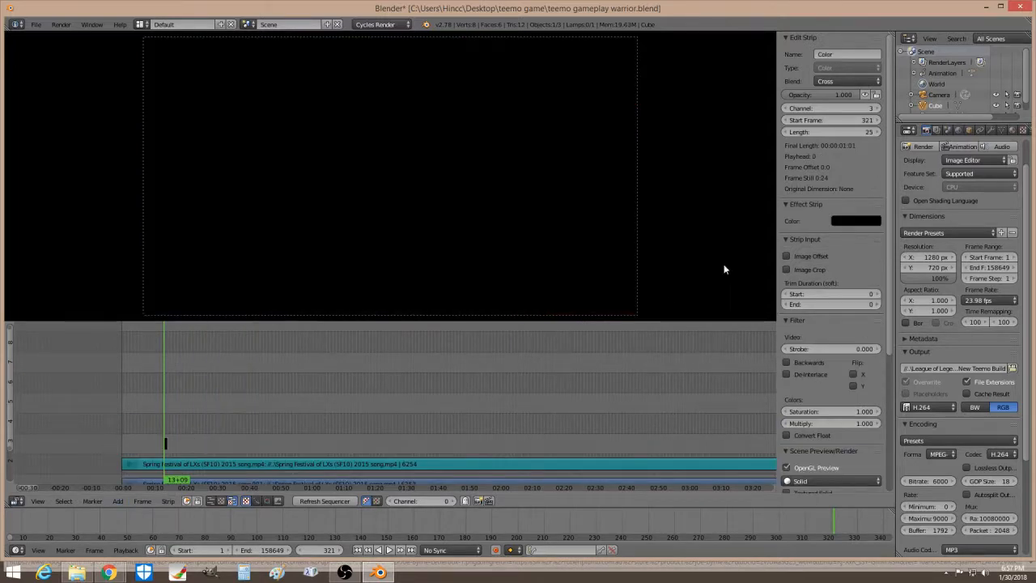
{"action": "left_click_drag", "start_coordinate": [800, 132], "coordinate": [1012, 132]}
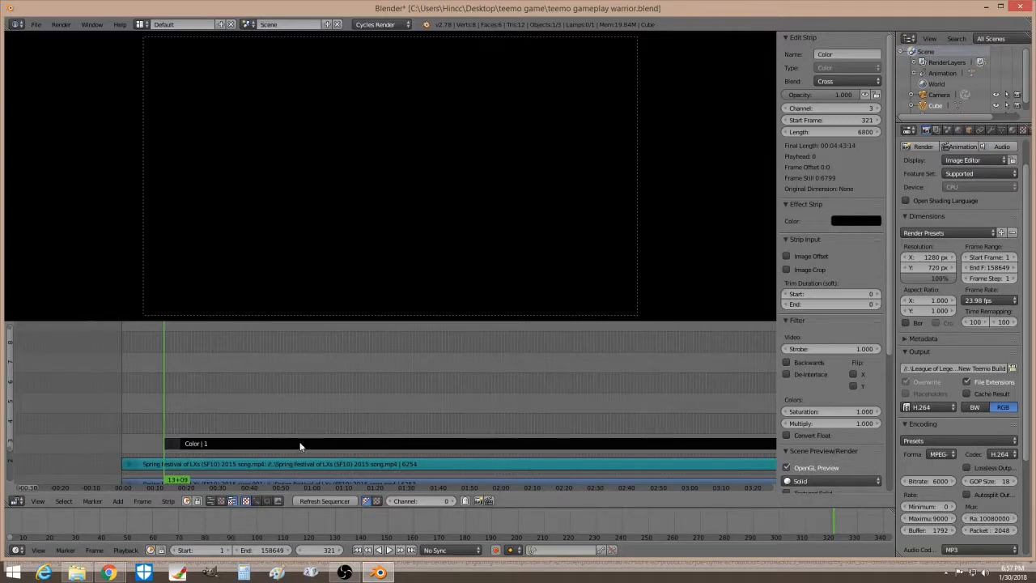
{"action": "right_click_drag", "start_coordinate": [300, 447], "coordinate": [259, 453]}
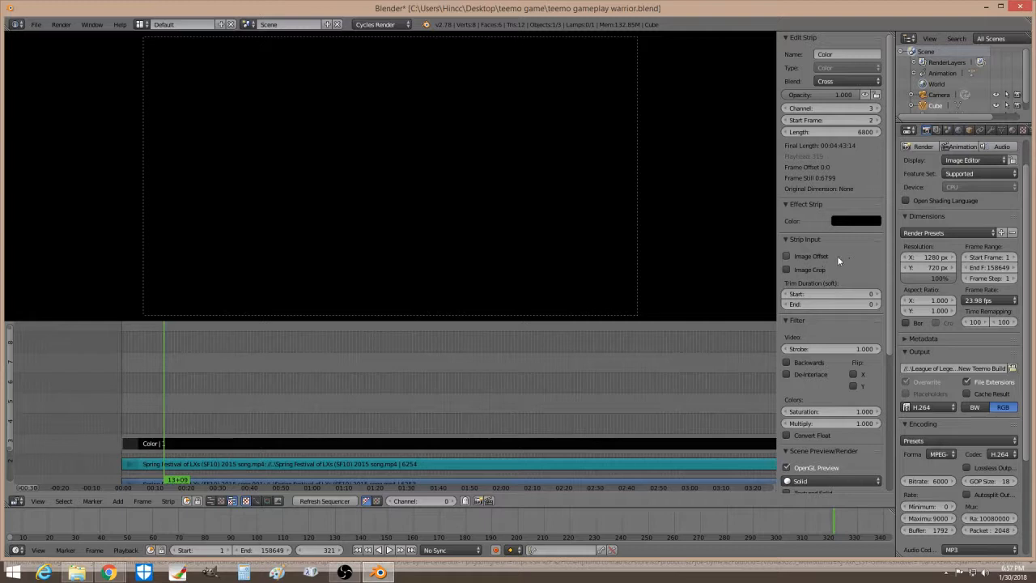
Step: Set the Color strip's blend mode to Alpha Over and enable its image offset with a Y value of 698
{"action": "left_click", "coordinate": [811, 256]}
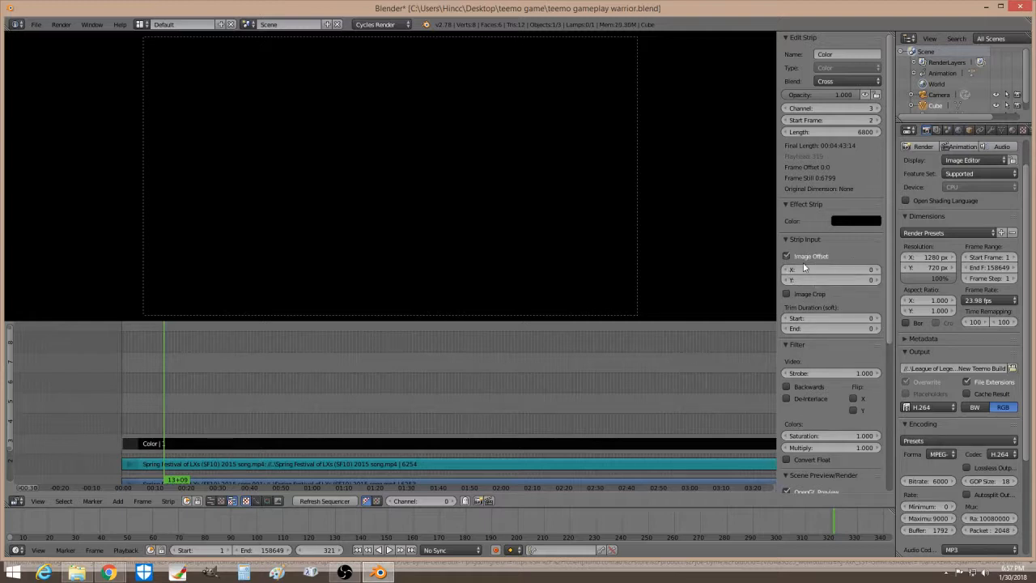
{"action": "left_click", "coordinate": [826, 81]}
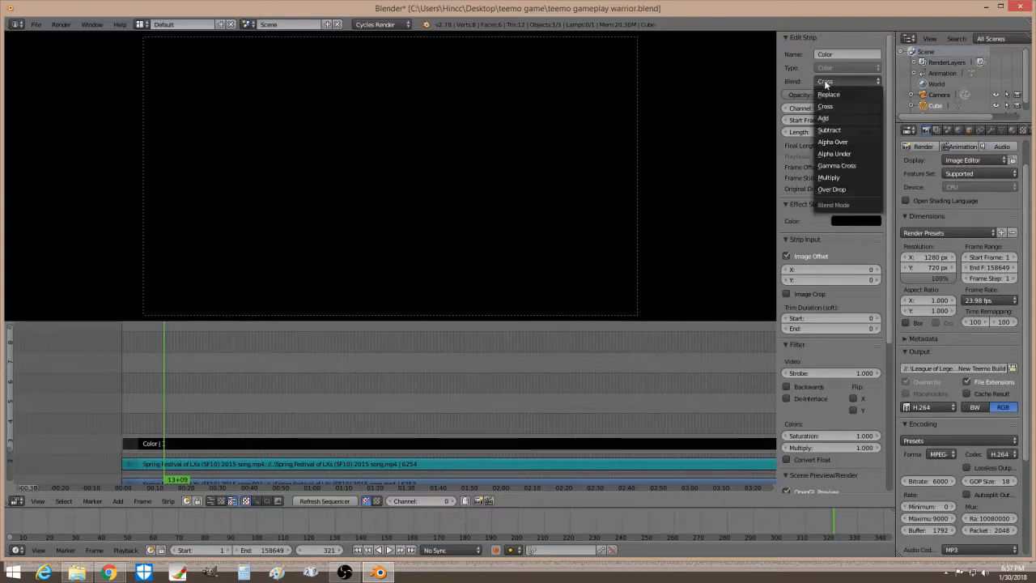
{"action": "left_click", "coordinate": [847, 142]}
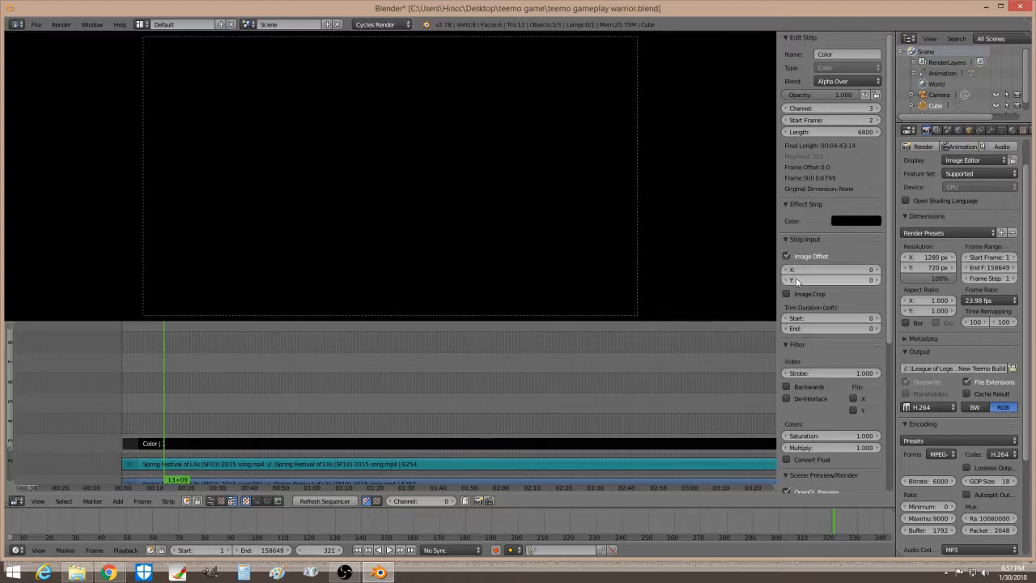
{"action": "left_click_drag", "start_coordinate": [797, 282], "coordinate": [855, 282]}
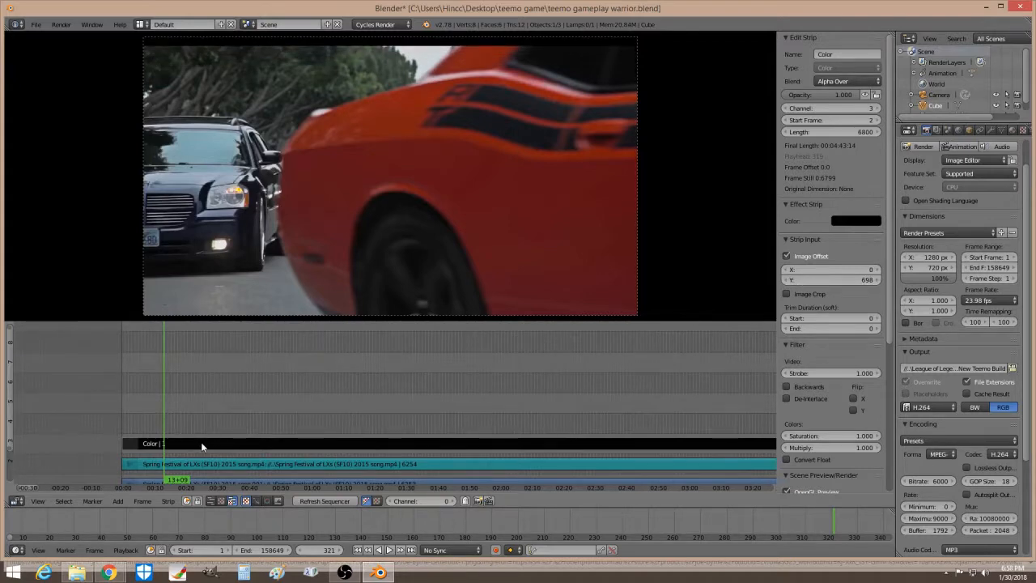
Step: Duplicate the Color strip onto channel 4, starting at frame 6, and set the copy's Y image offset to -698
{"action": "key", "text": "shift+d"}
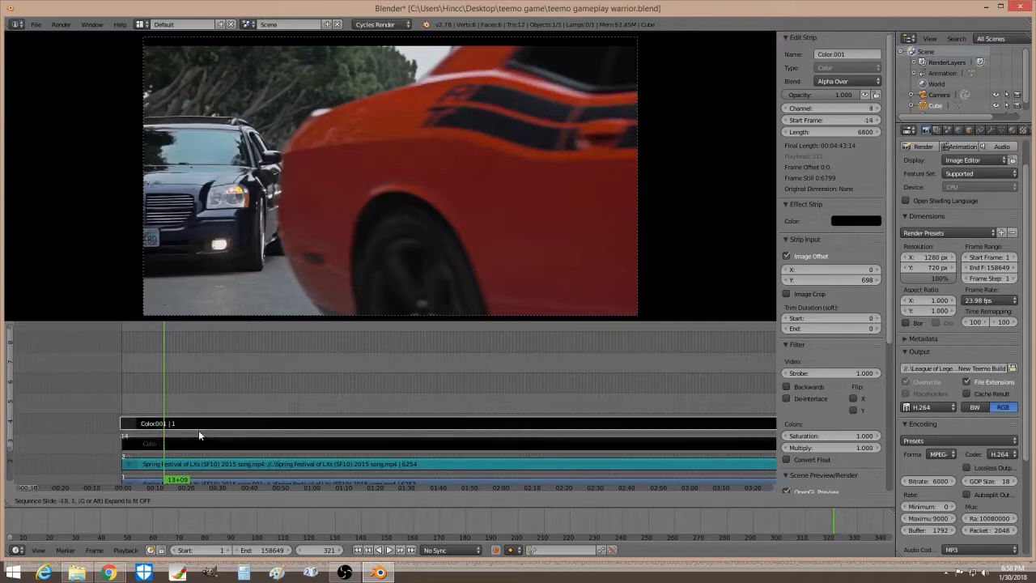
{"action": "left_click", "coordinate": [202, 436]}
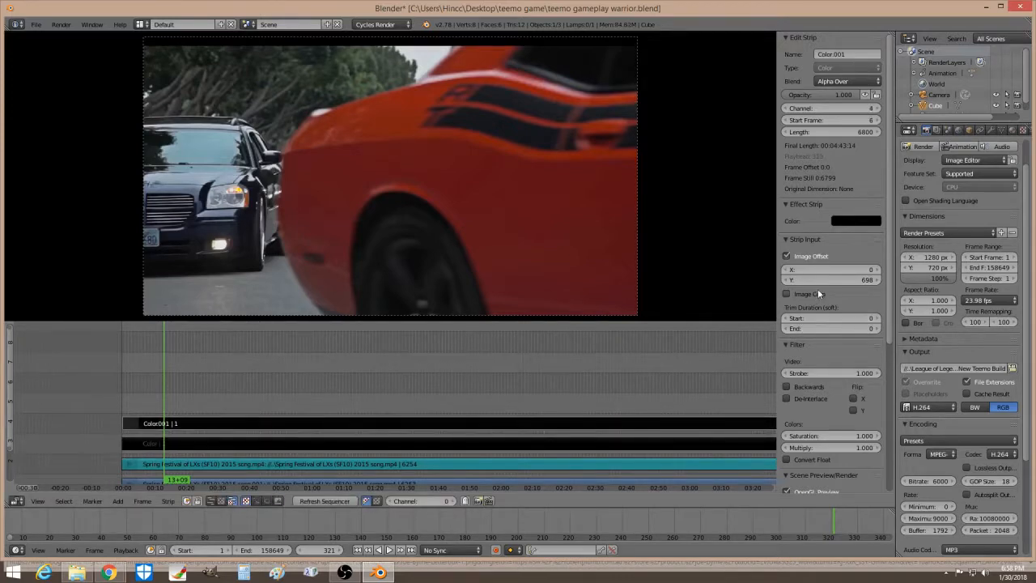
{"action": "left_click_drag", "start_coordinate": [834, 280], "coordinate": [379, 280]}
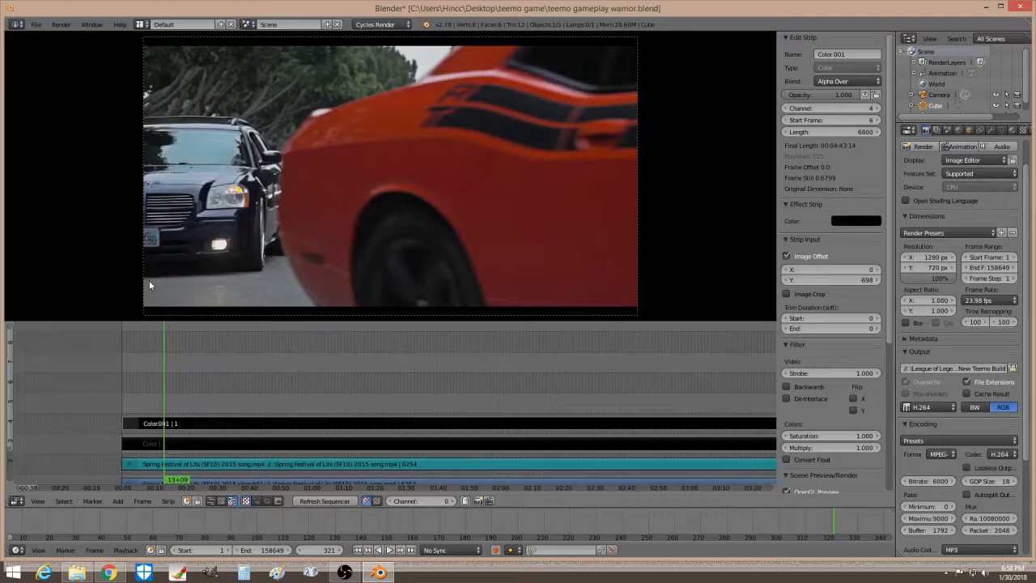
Step: Move both black bars out of the frame by setting the Y image offset to -744 on the duplicate and 810 on the original
{"action": "left_click_drag", "start_coordinate": [818, 280], "coordinate": [780, 280]}
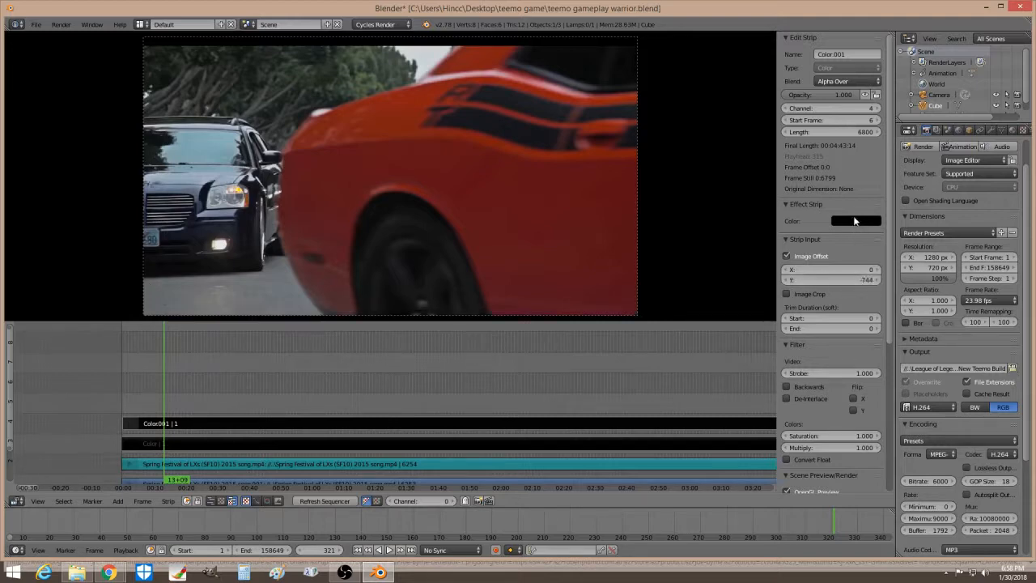
{"action": "left_click", "coordinate": [373, 444]}
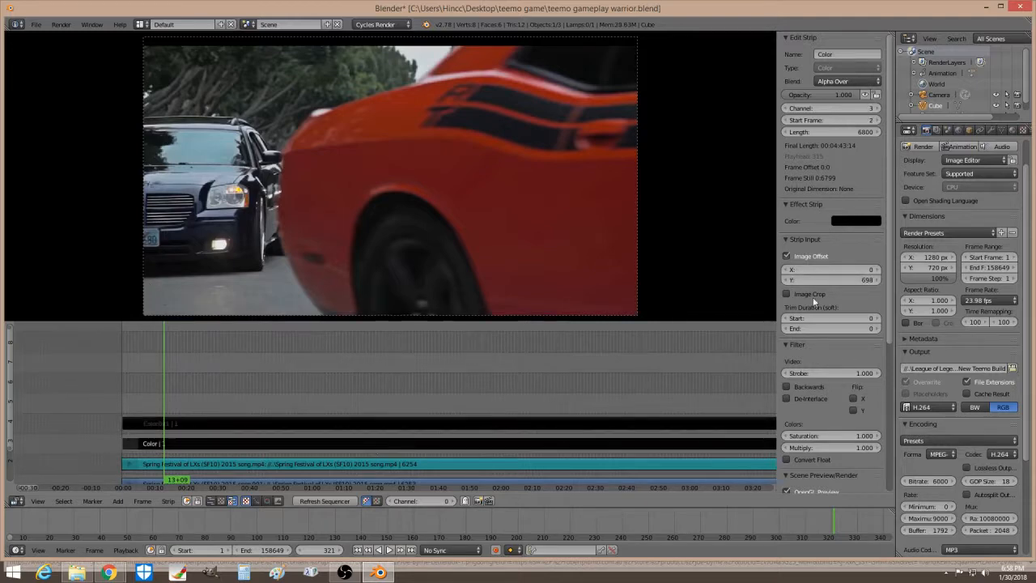
{"action": "left_click_drag", "start_coordinate": [832, 280], "coordinate": [878, 280]}
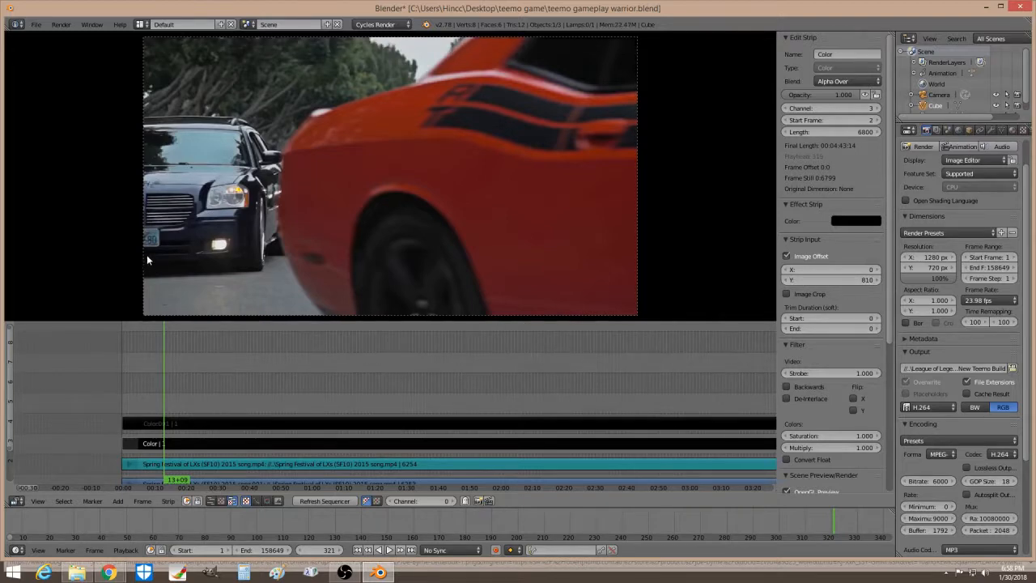
{"action": "right_click", "coordinate": [168, 424]}
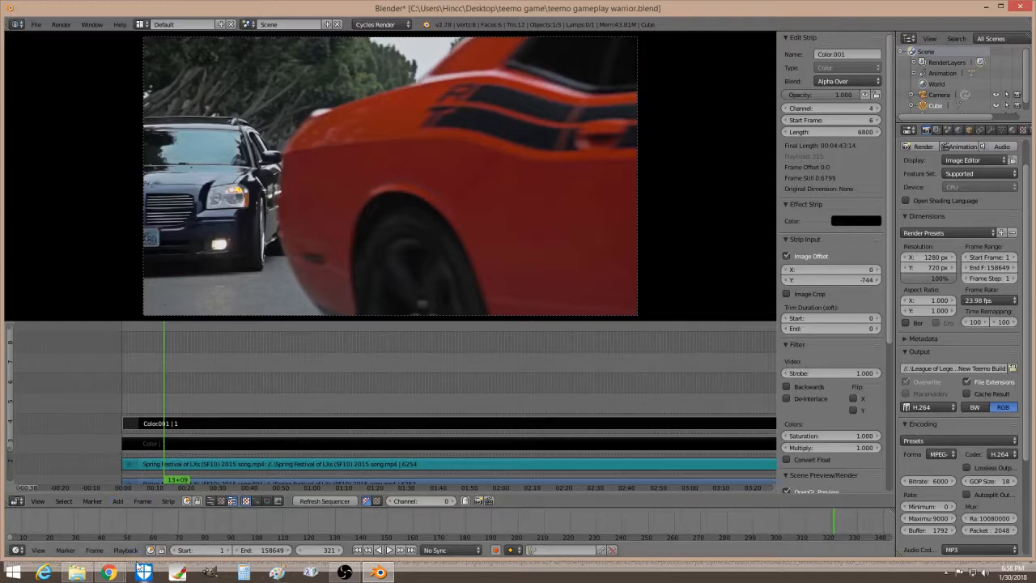
Step: Switch to Chrome and search Google Images for "vignette transparent"
{"action": "mouse_move", "coordinate": [114, 573]}
{"action": "left_click", "coordinate": [194, 514]}
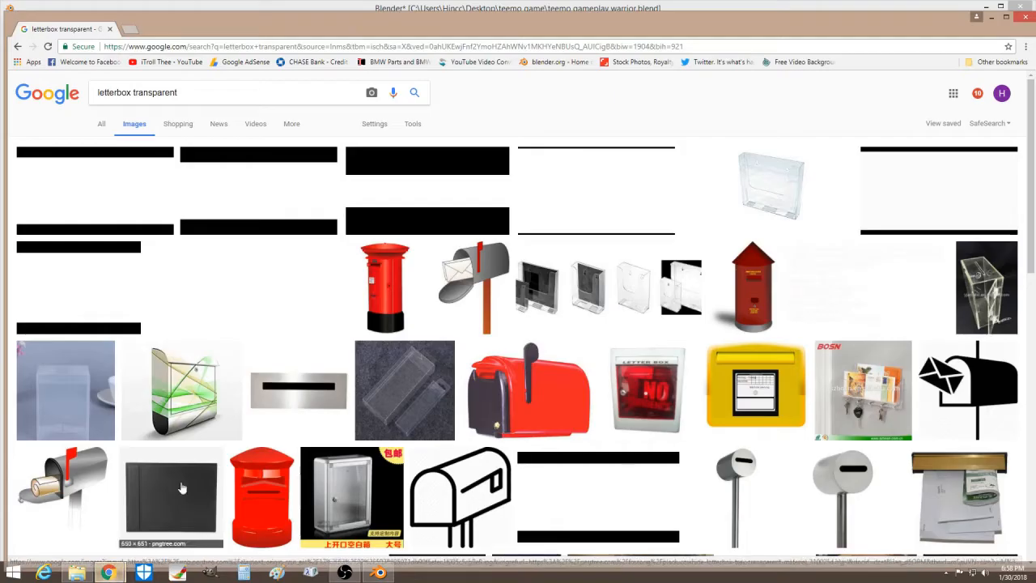
{"action": "double_click", "coordinate": [125, 92]}
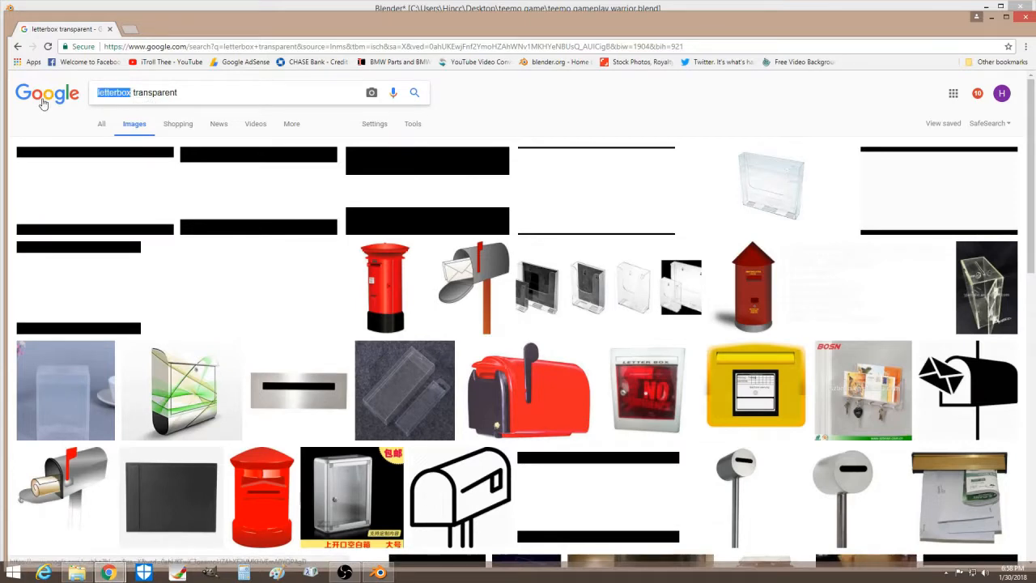
{"action": "key", "text": "BackSpace"}
{"action": "type", "text": "vignette"}
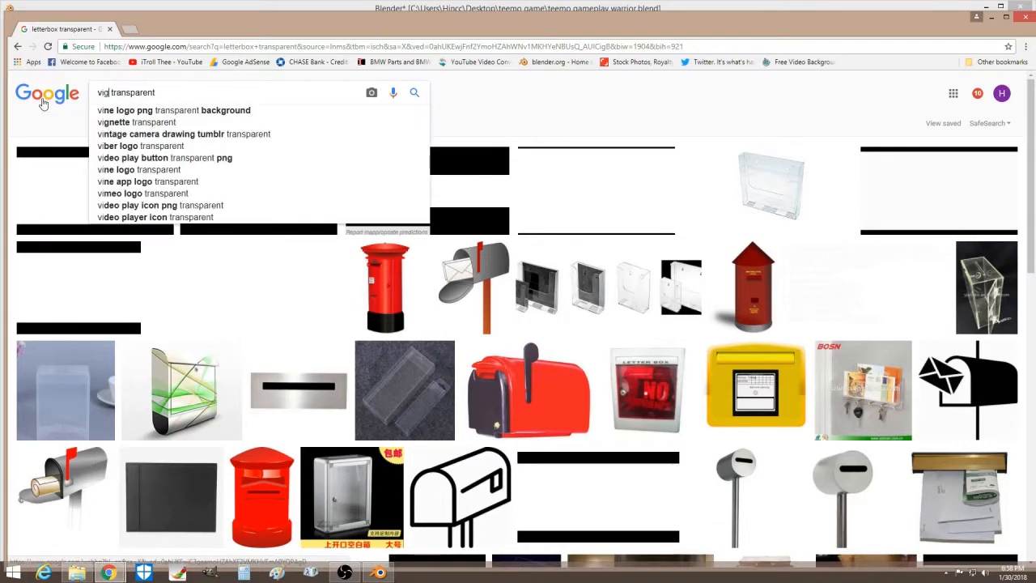
{"action": "key", "text": "Return"}
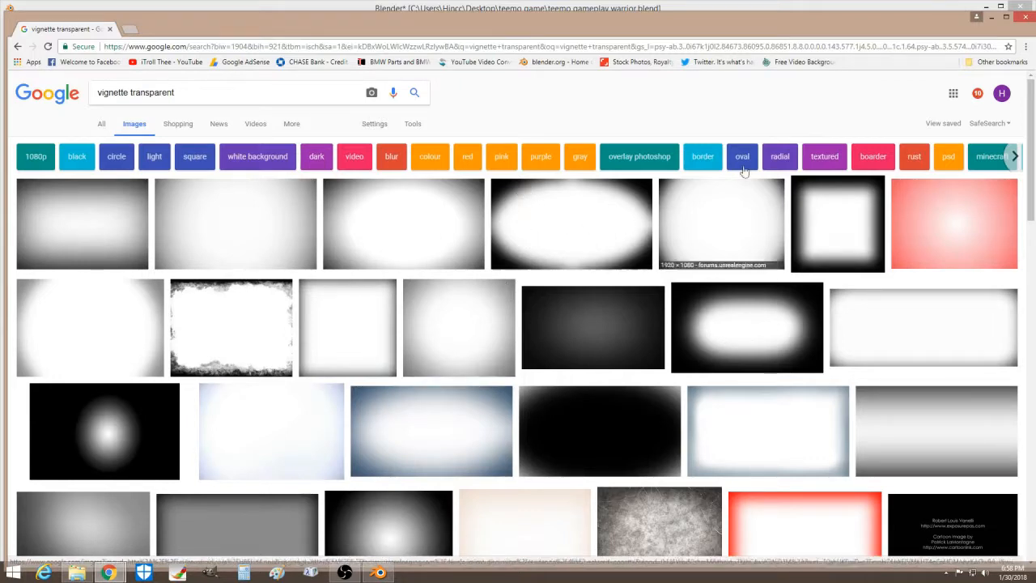
Step: Return to Blender and add vignette-1080.png from the Desktop's wed effect\film shadow folder as an image strip at frame 321
{"action": "left_click", "coordinate": [989, 20]}
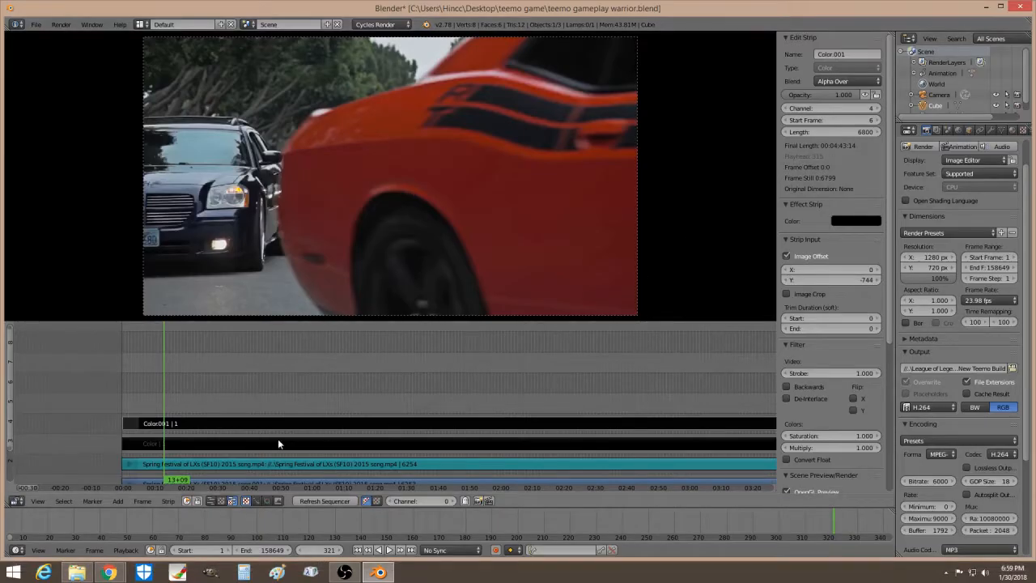
{"action": "left_click", "coordinate": [116, 501]}
{"action": "mouse_move", "coordinate": [107, 502]}
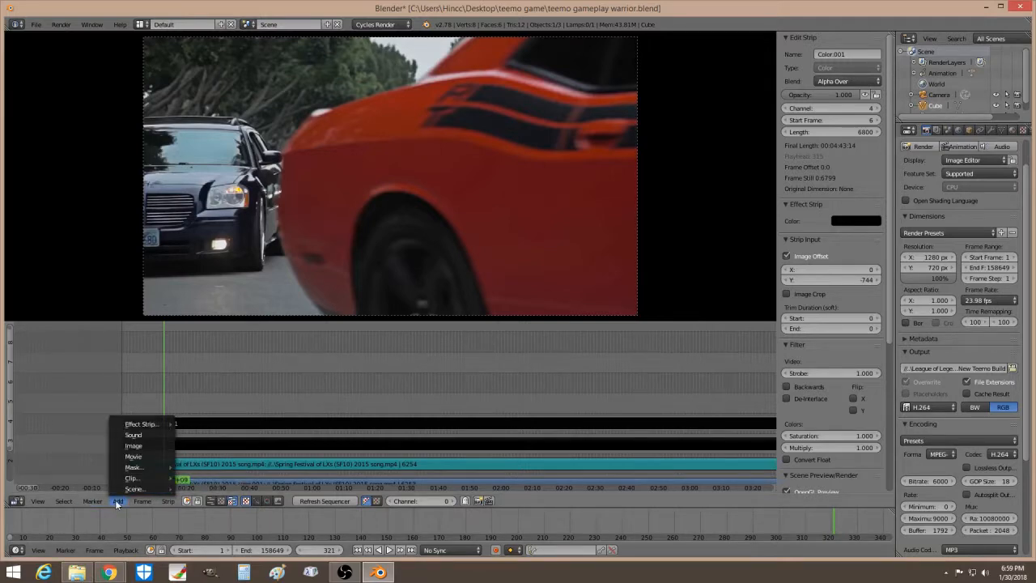
{"action": "left_click", "coordinate": [137, 446]}
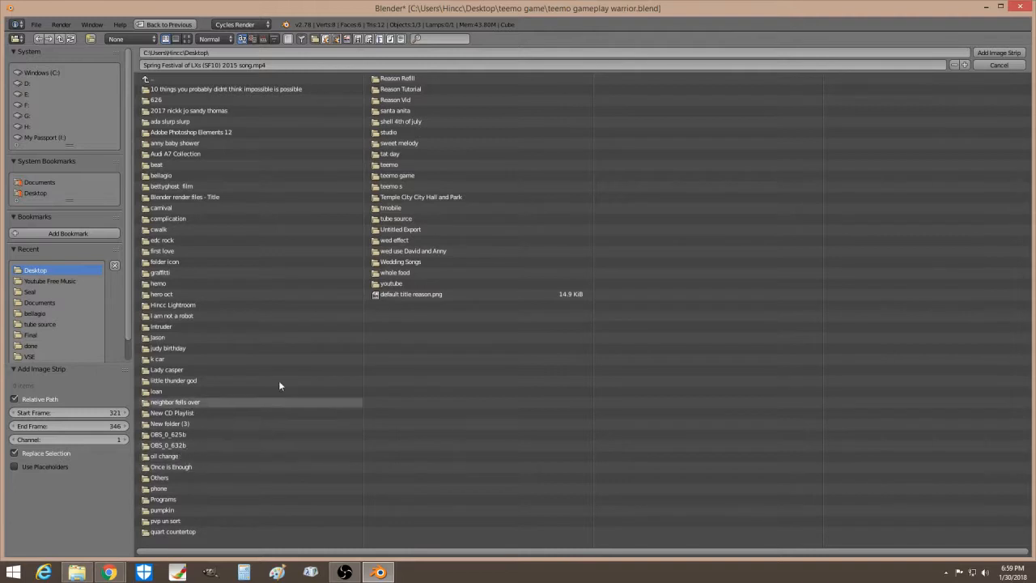
{"action": "left_click", "coordinate": [397, 241]}
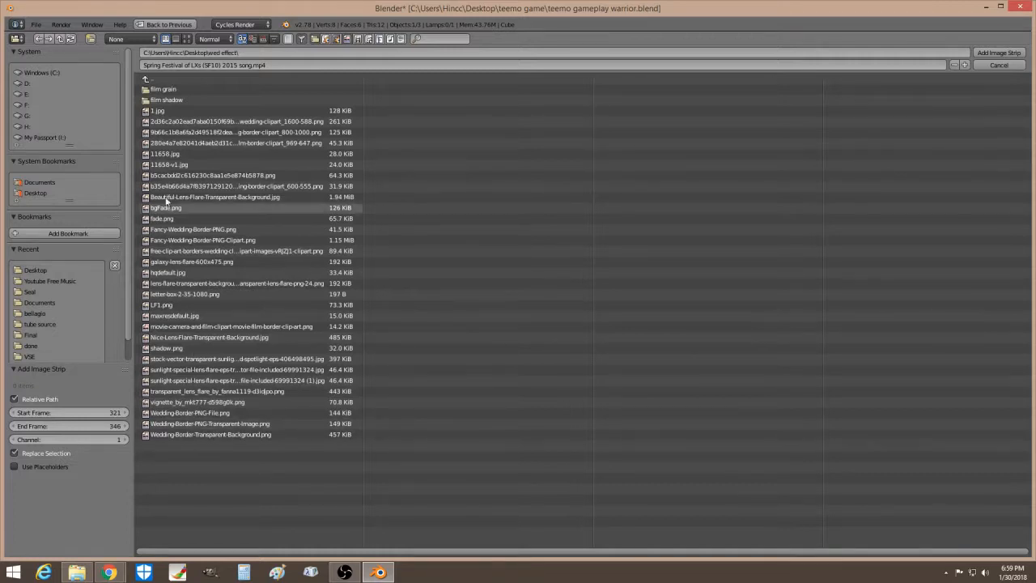
{"action": "left_click", "coordinate": [166, 100]}
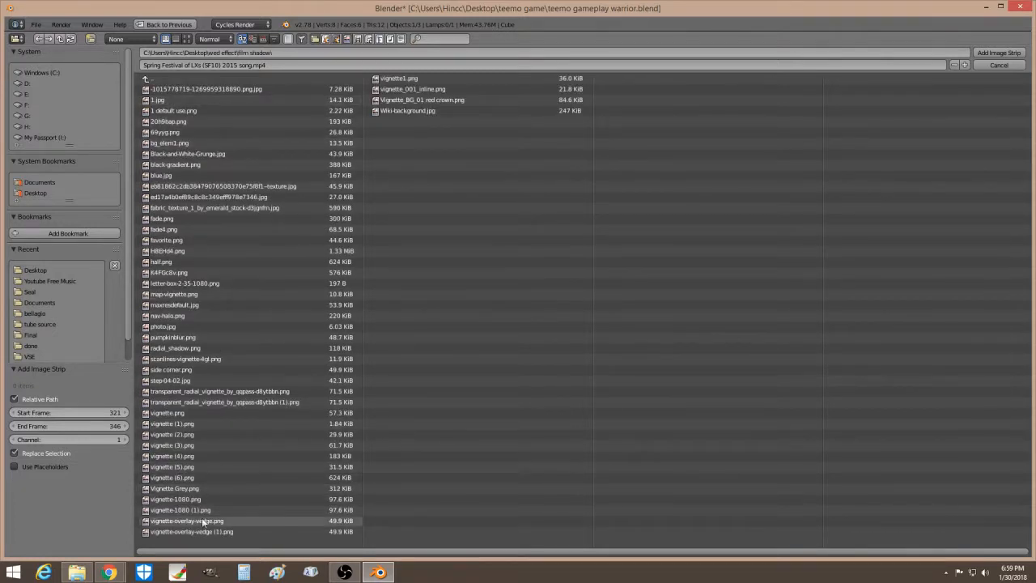
{"action": "left_click", "coordinate": [186, 500]}
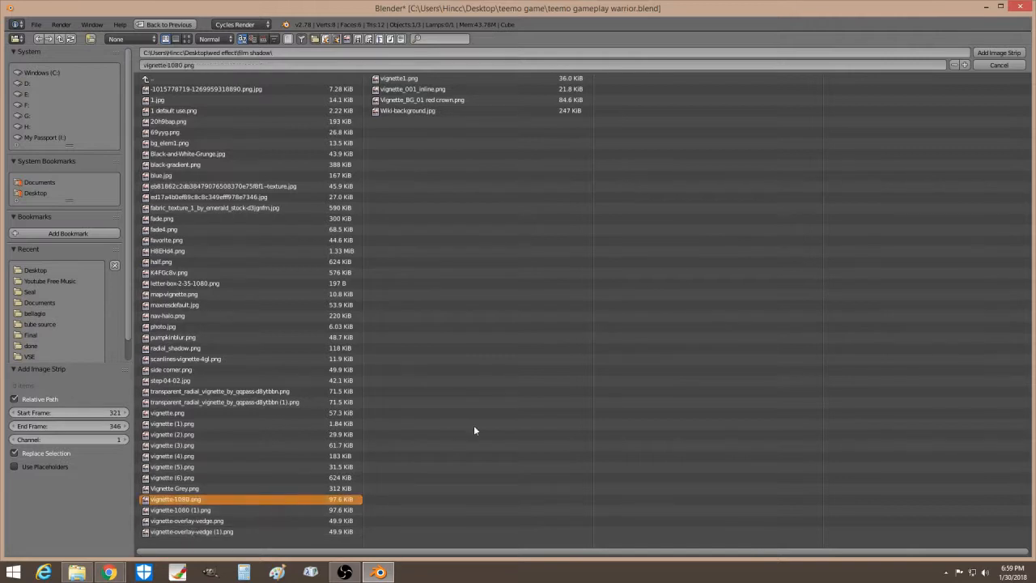
{"action": "left_click", "coordinate": [999, 53]}
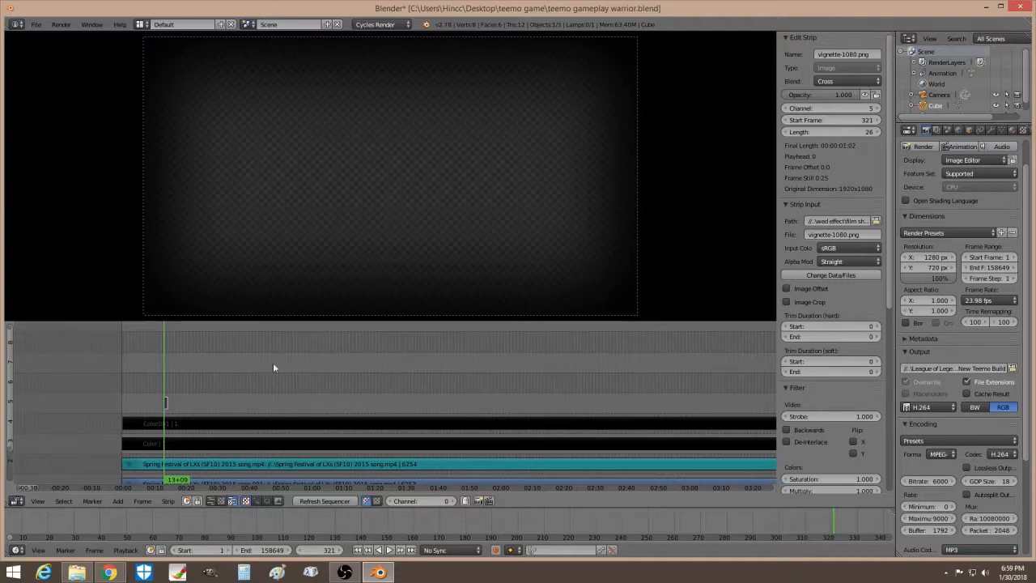
Step: Lengthen the vignette strip to 3188 frames and move its start to frame -10 on channel 5
{"action": "left_click_drag", "start_coordinate": [801, 131], "coordinate": [925, 131]}
{"action": "right_click_drag", "start_coordinate": [279, 404], "coordinate": [233, 403]}
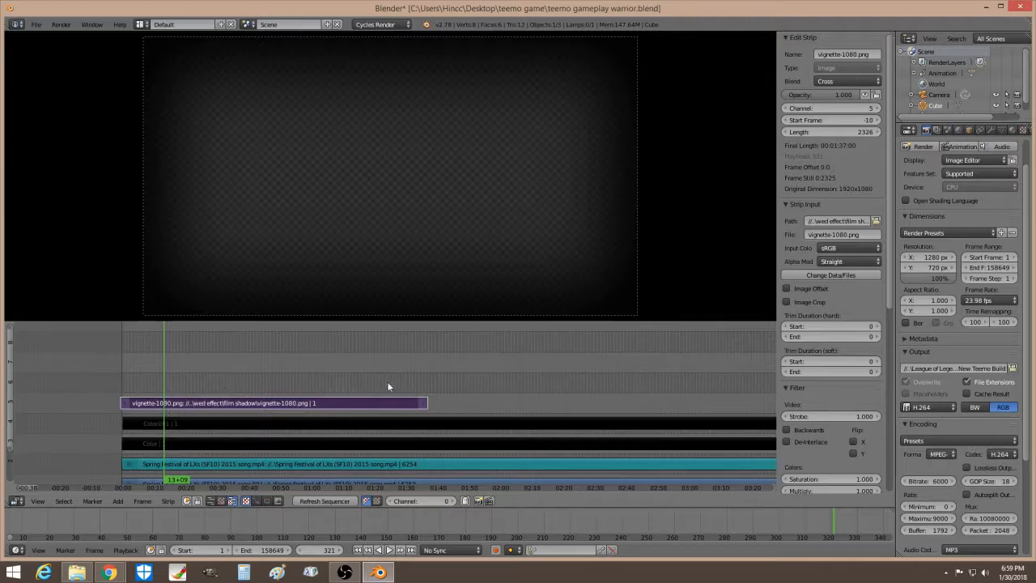
{"action": "left_click_drag", "start_coordinate": [800, 133], "coordinate": [996, 133]}
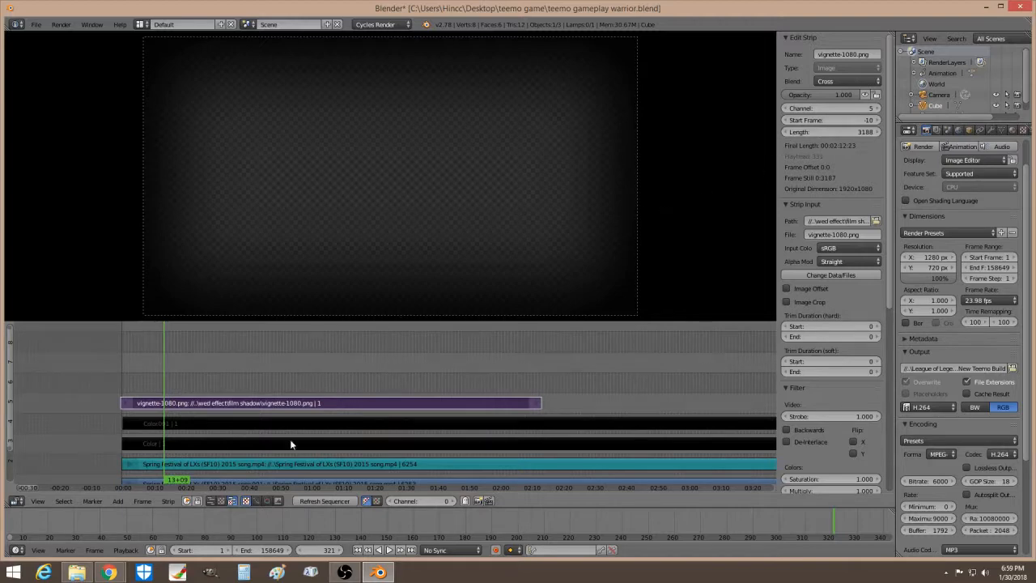
Step: Set the vignette strip's blend mode to Alpha Over and, previewing at frame 346, lower its opacity to 0.197
{"action": "left_click", "coordinate": [838, 81]}
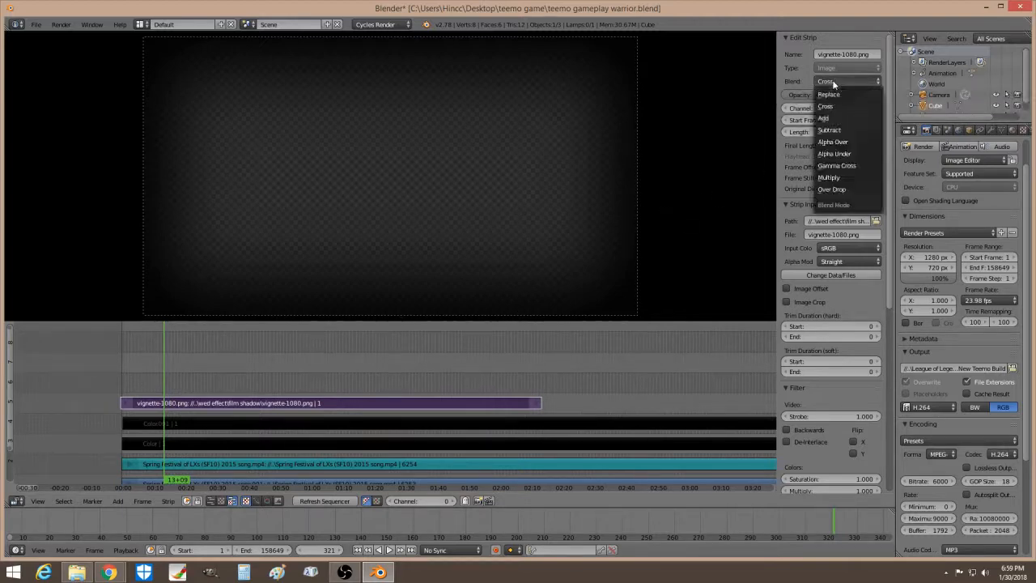
{"action": "left_click", "coordinate": [850, 138]}
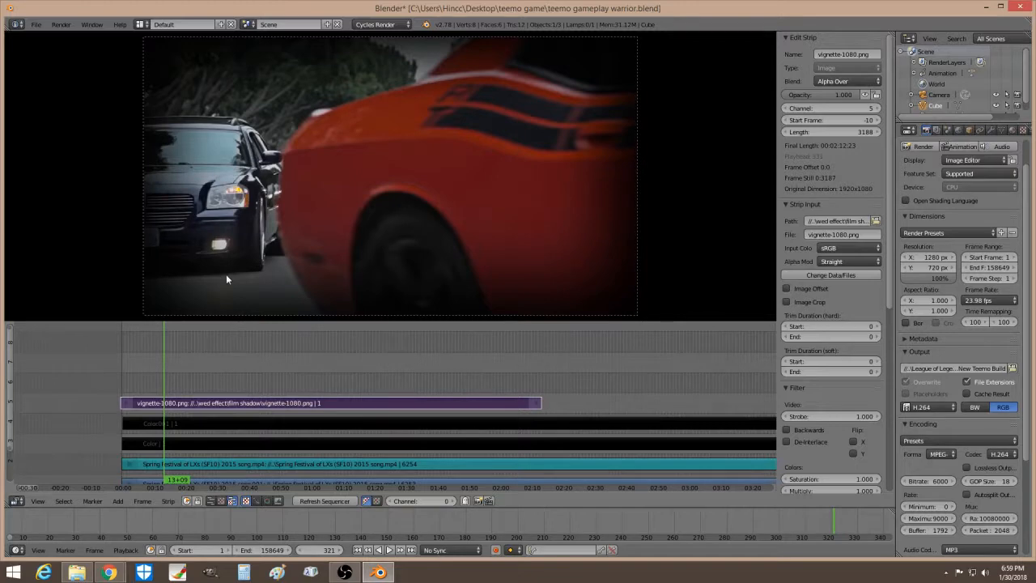
{"action": "mouse_move", "coordinate": [169, 374]}
{"action": "left_mouse_down"}
{"action": "mouse_move", "coordinate": [178, 375]}
{"action": "mouse_move", "coordinate": [167, 377]}
{"action": "left_mouse_up"}
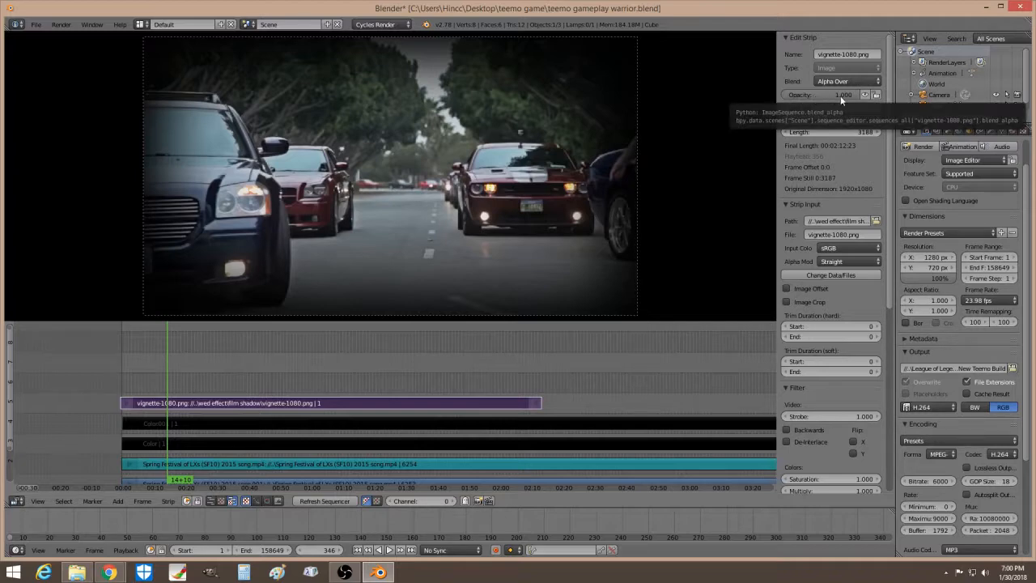
{"action": "left_click_drag", "start_coordinate": [840, 96], "coordinate": [807, 96]}
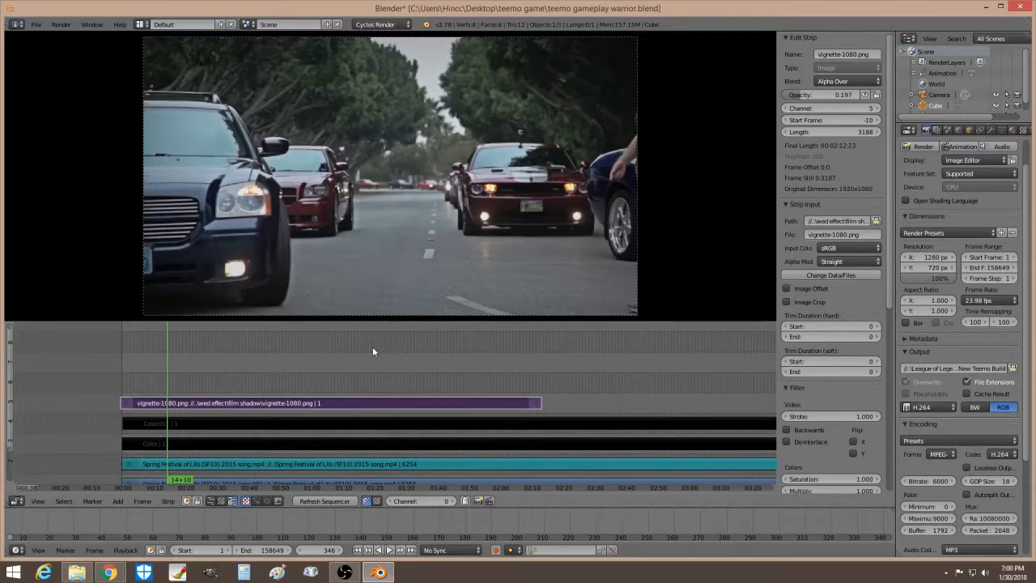
Step: Bring both black bars back into the frame by adjusting their Y image offsets, using 701 on the original Color strip, and reselect the vignette strip
{"action": "left_click", "coordinate": [220, 425]}
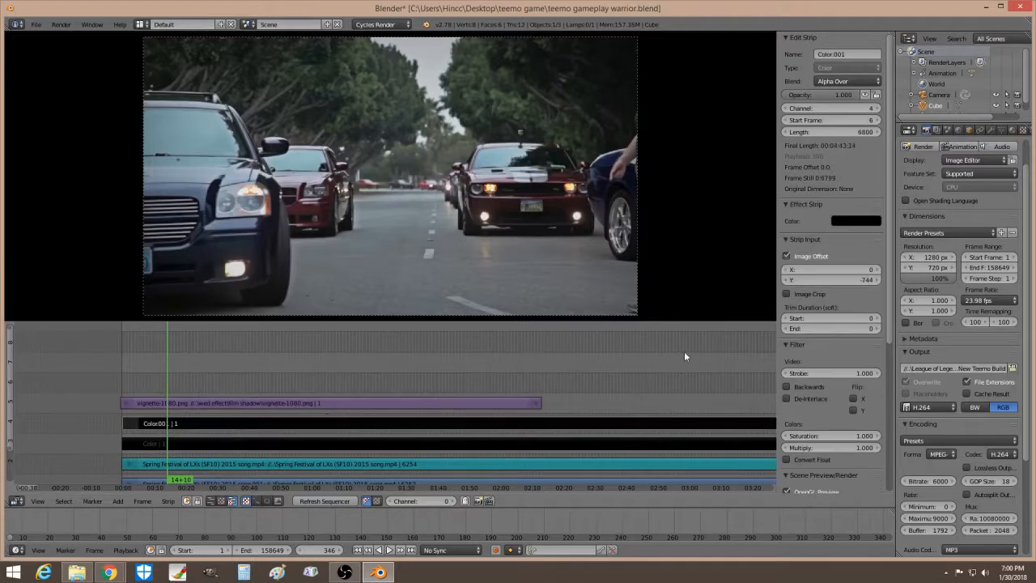
{"action": "mouse_move", "coordinate": [843, 281]}
{"action": "left_mouse_down"}
{"action": "mouse_move", "coordinate": [793, 280]}
{"action": "mouse_move", "coordinate": [828, 280]}
{"action": "left_mouse_up"}
{"action": "left_click", "coordinate": [409, 442]}
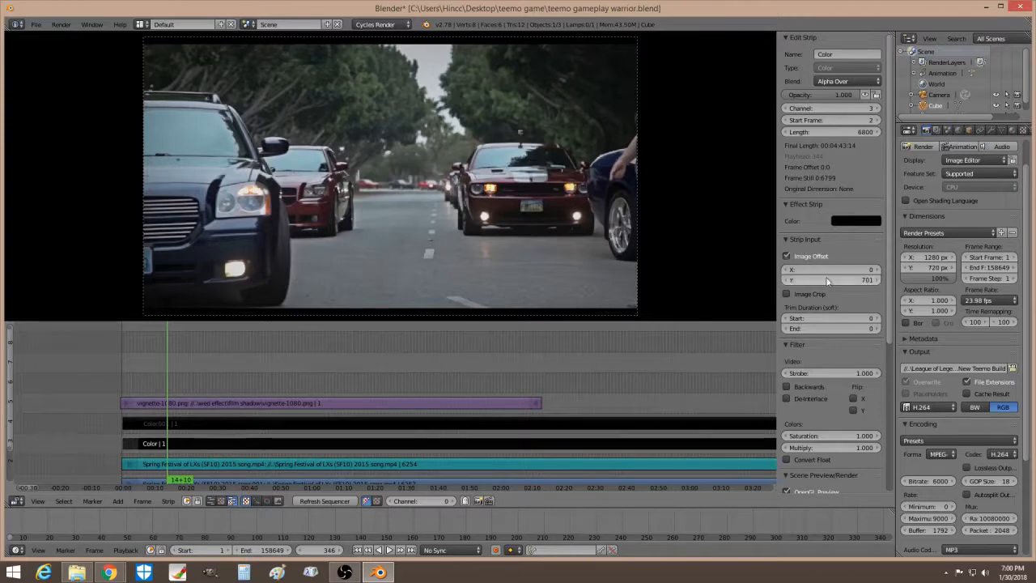
{"action": "left_click", "coordinate": [204, 402]}
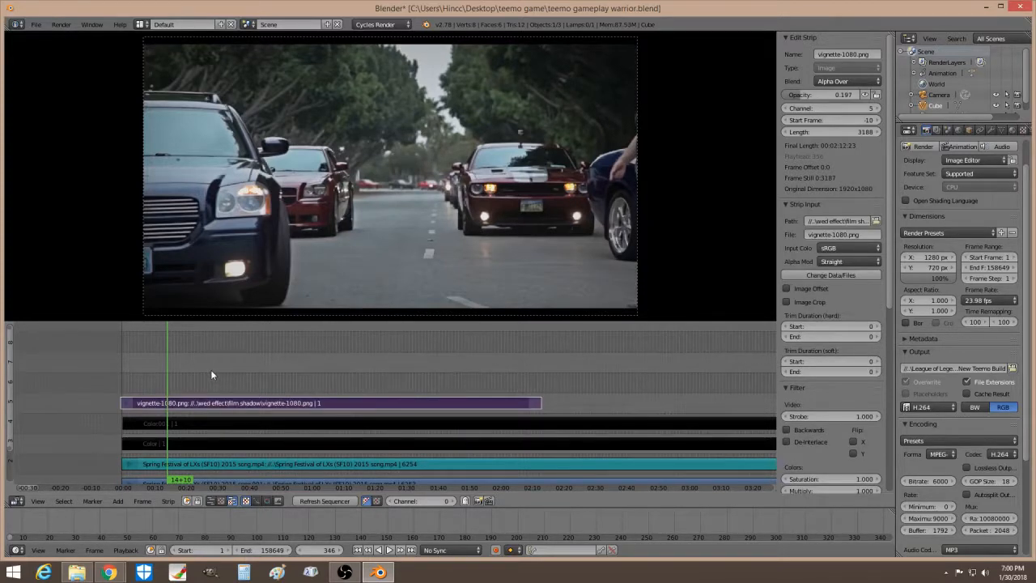